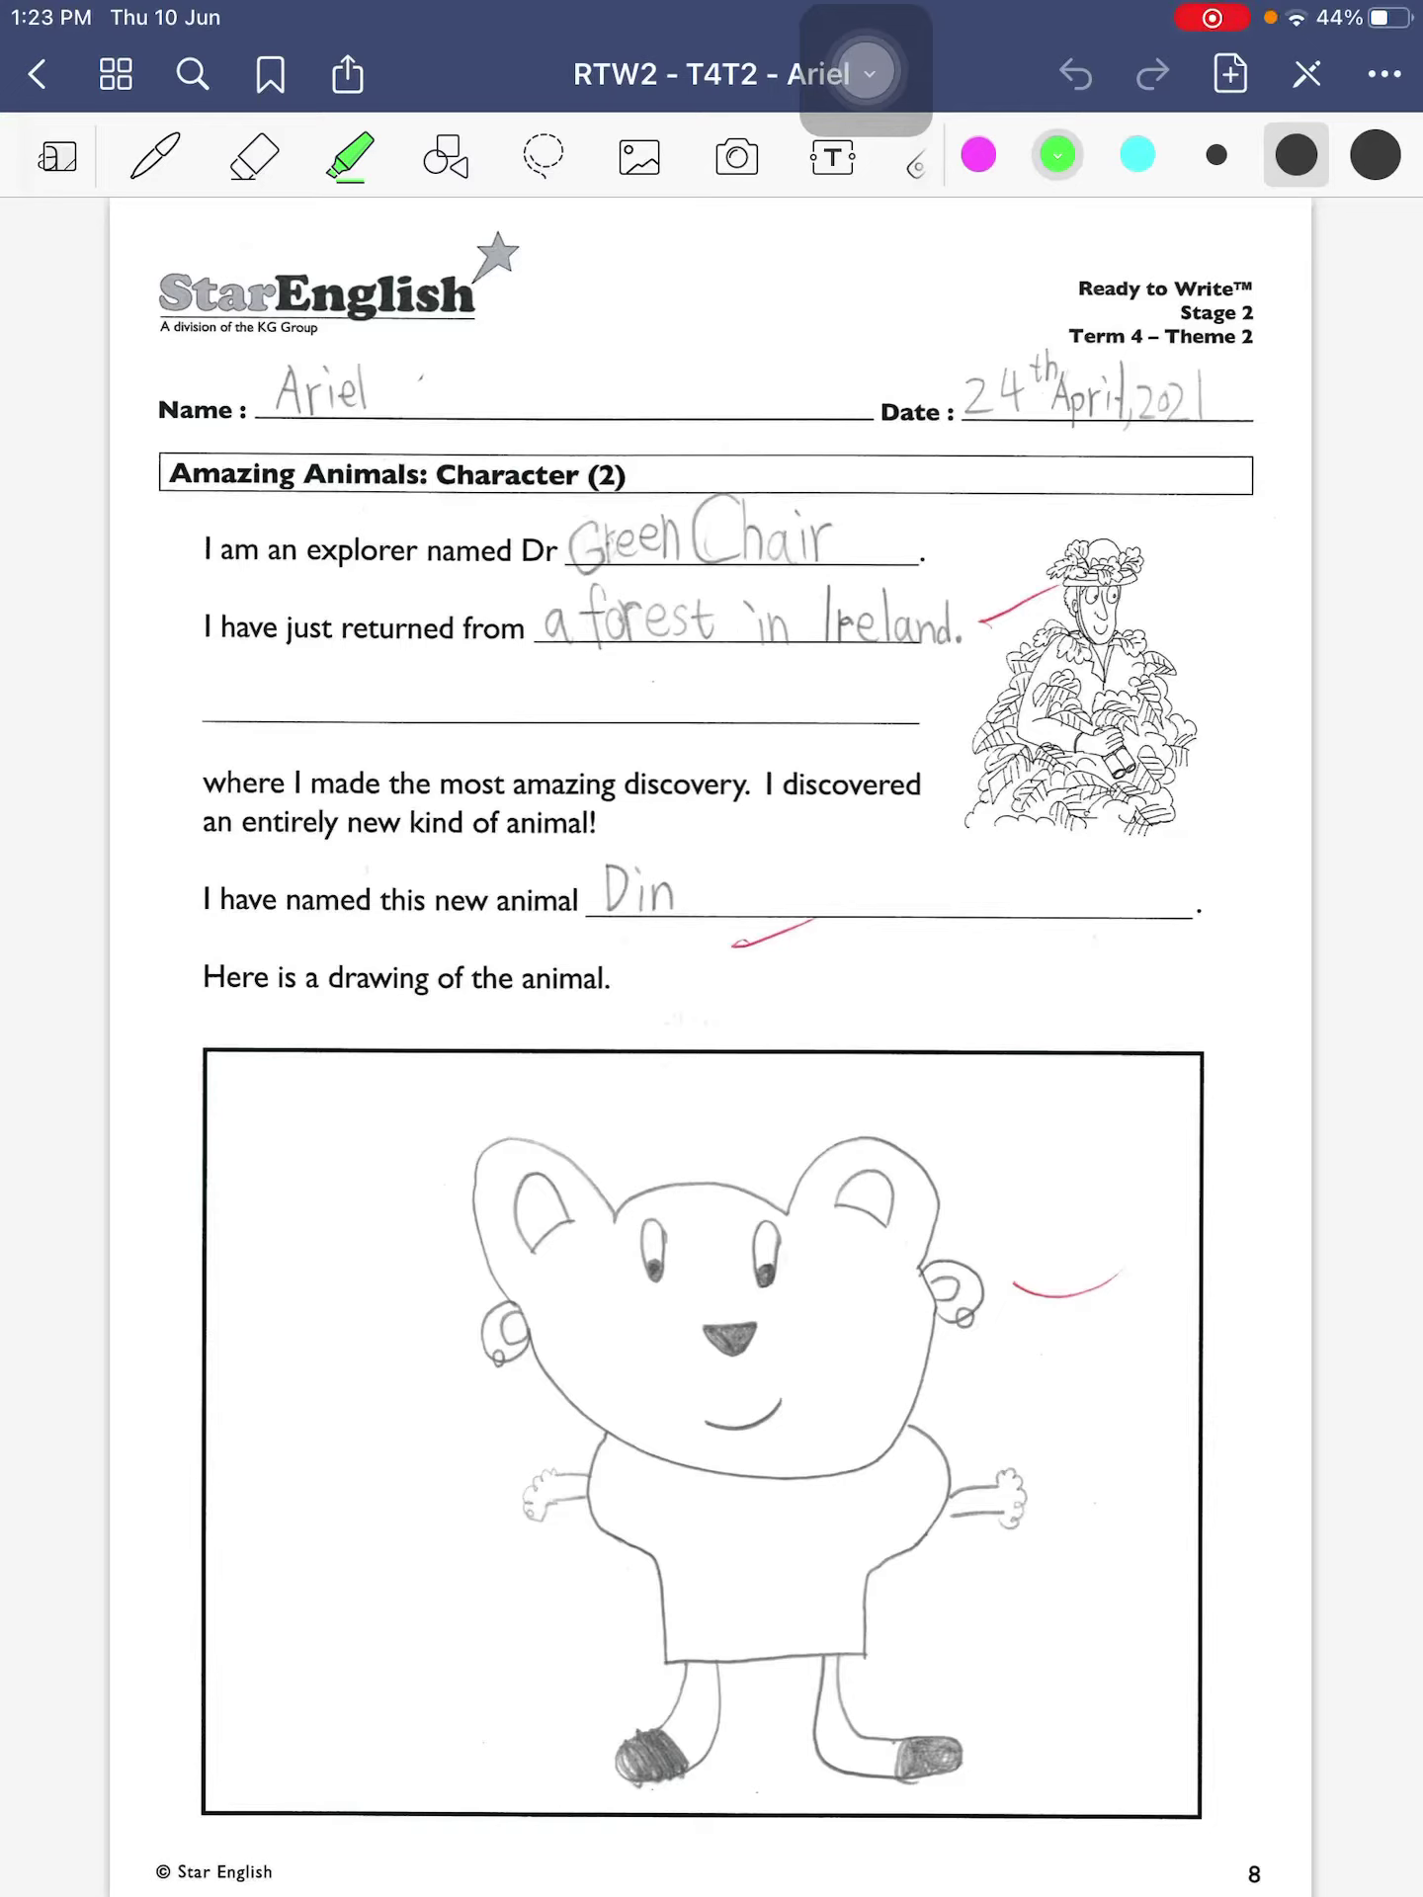
Step: With the magenta highlighter, tick Green Chair, Ireland and Din, and curve around the animal drawing
left_click(980, 156)
left_click_drag(937, 453, 843, 547)
left_click_drag(970, 552, 907, 616)
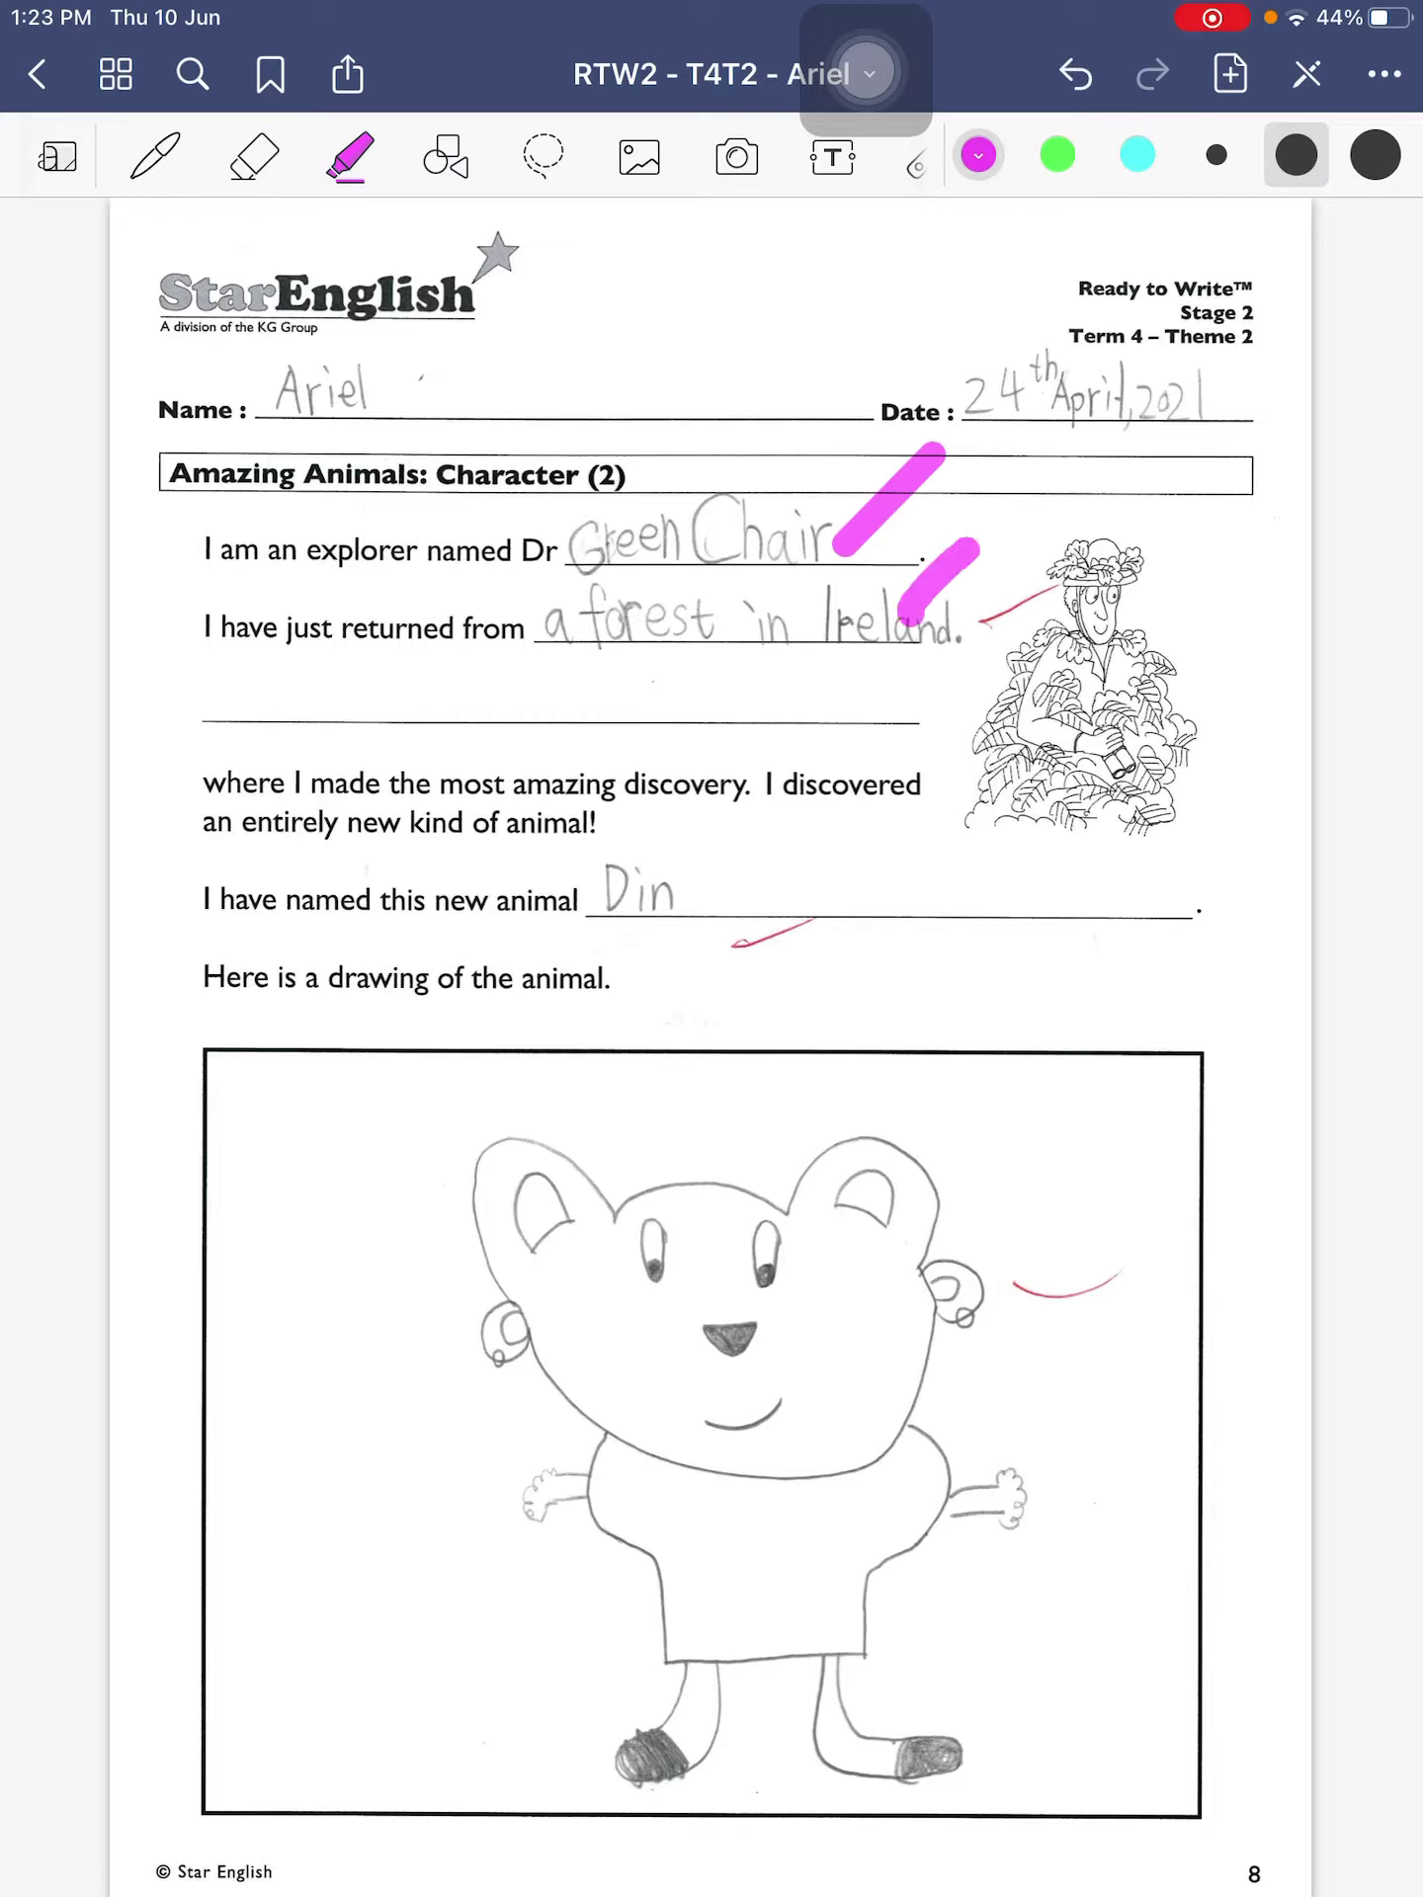
left_click_drag(793, 773, 684, 911)
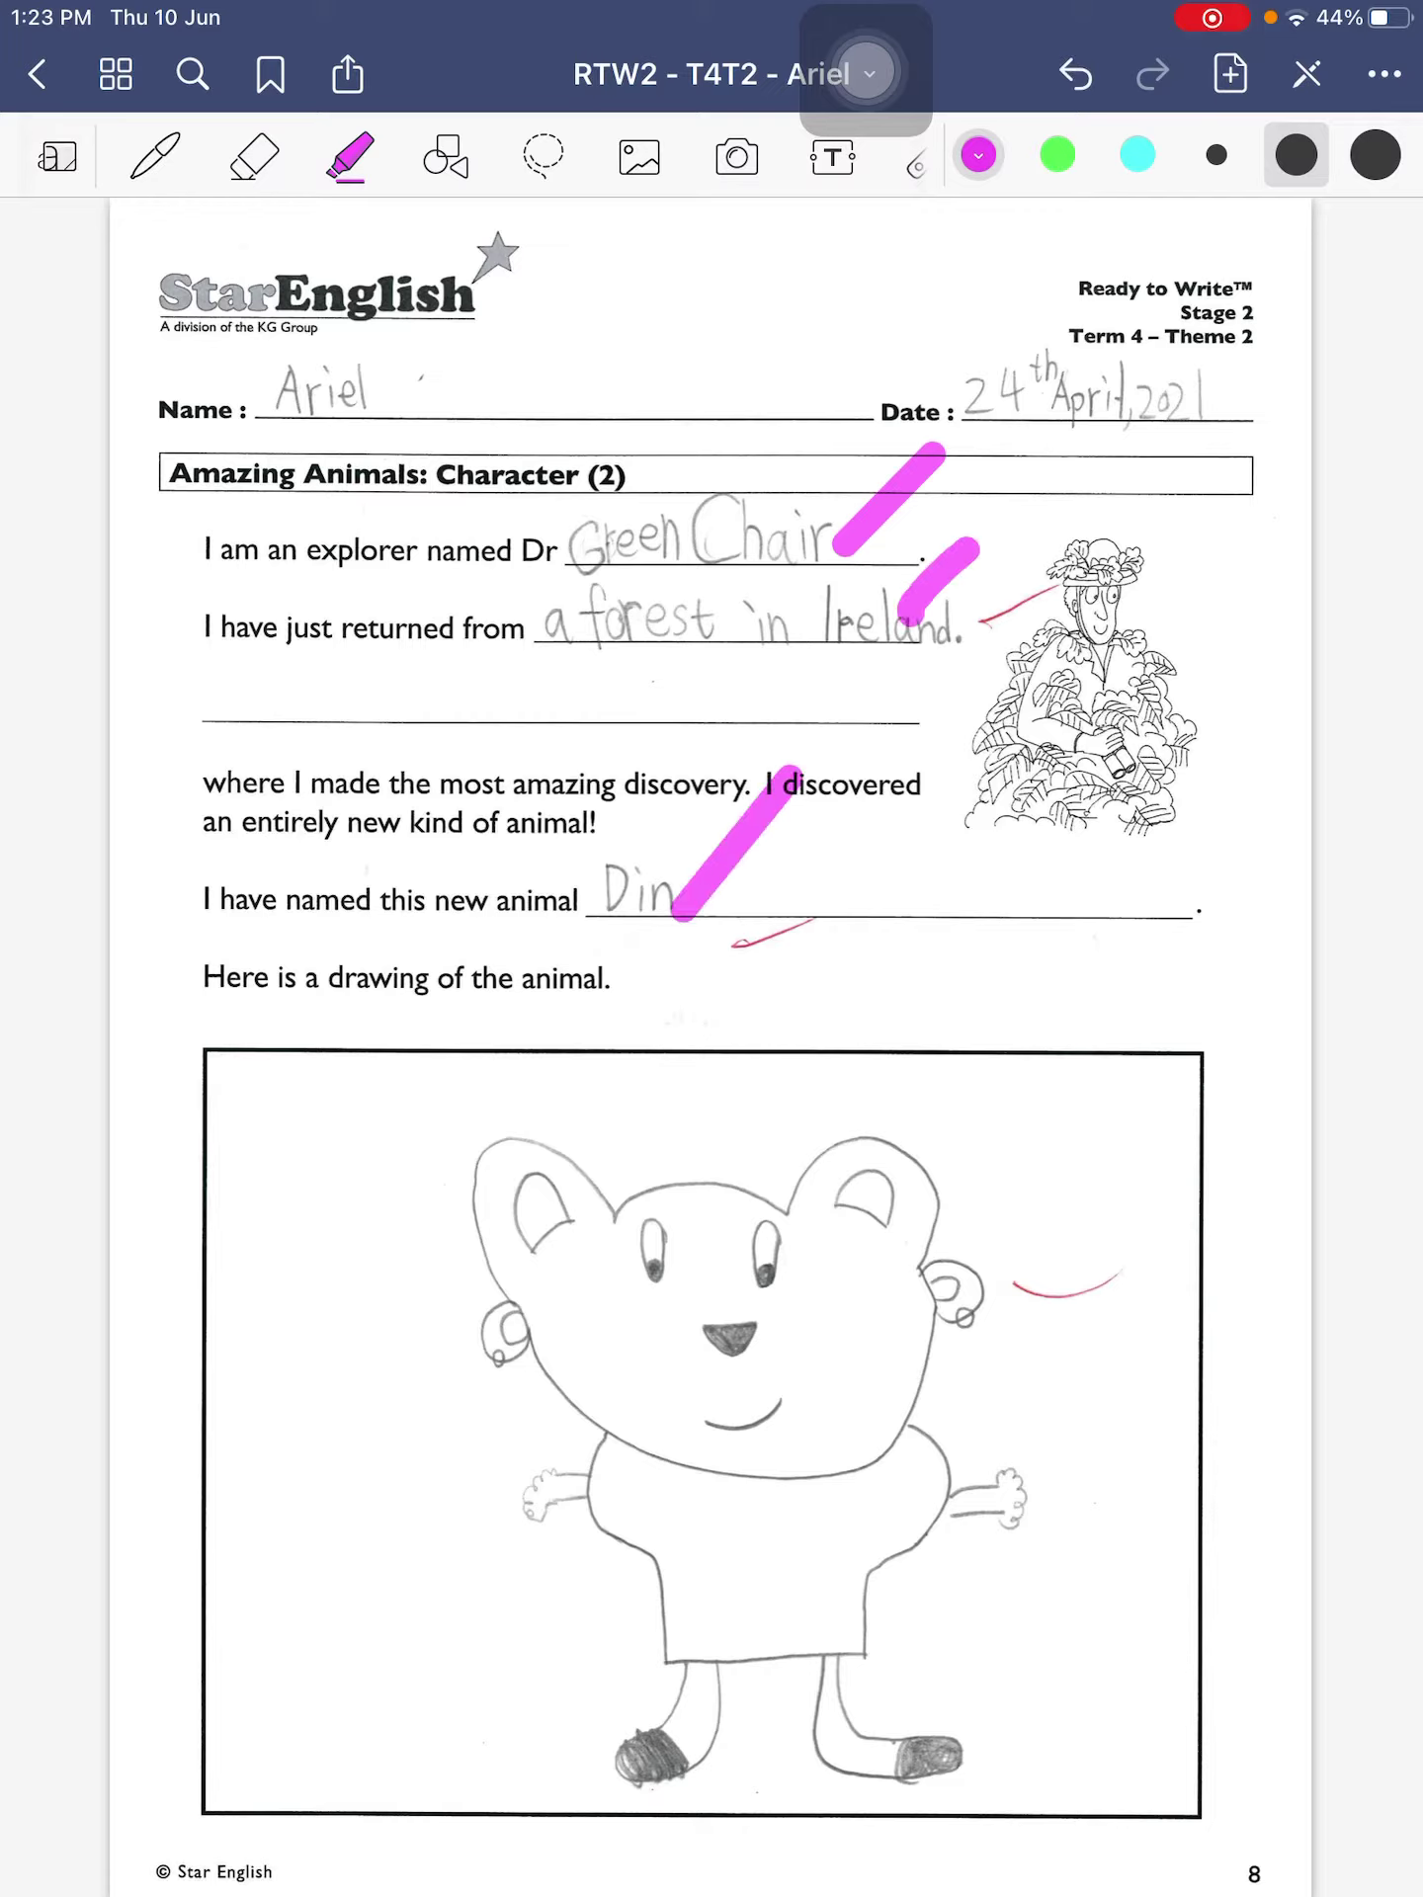
mouse_move(638, 1082)
left_mouse_down()
mouse_move(972, 1608)
mouse_move(1082, 1274)
mouse_move(860, 1060)
mouse_move(652, 1045)
left_mouse_up()
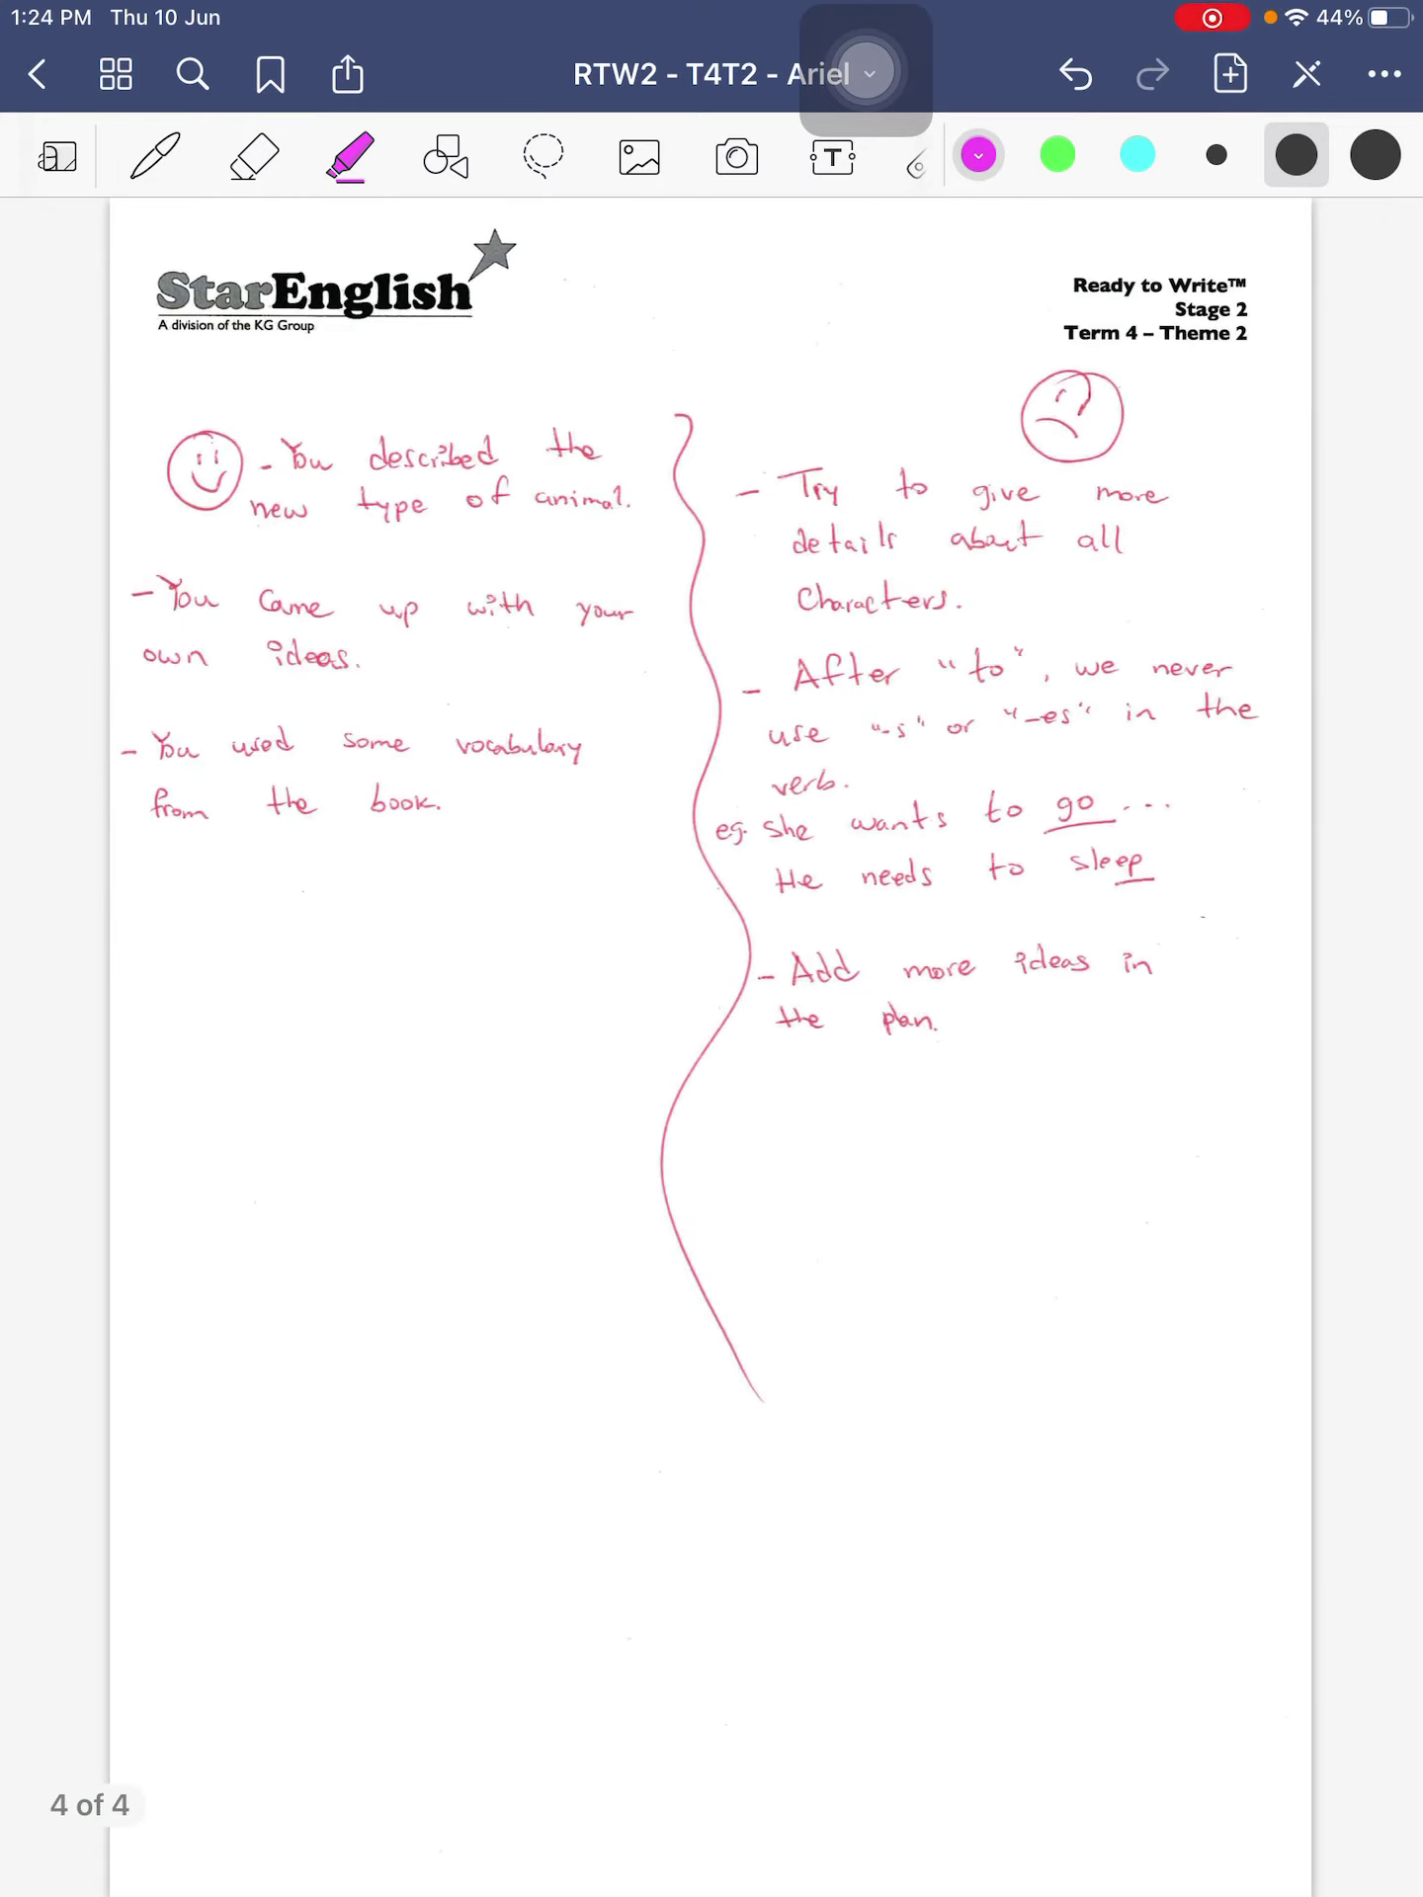
Step: Tick the comments on describing the animal, own ideas and using vocabulary in magenta
left_click_drag(652, 426, 590, 492)
left_click_drag(459, 601, 397, 668)
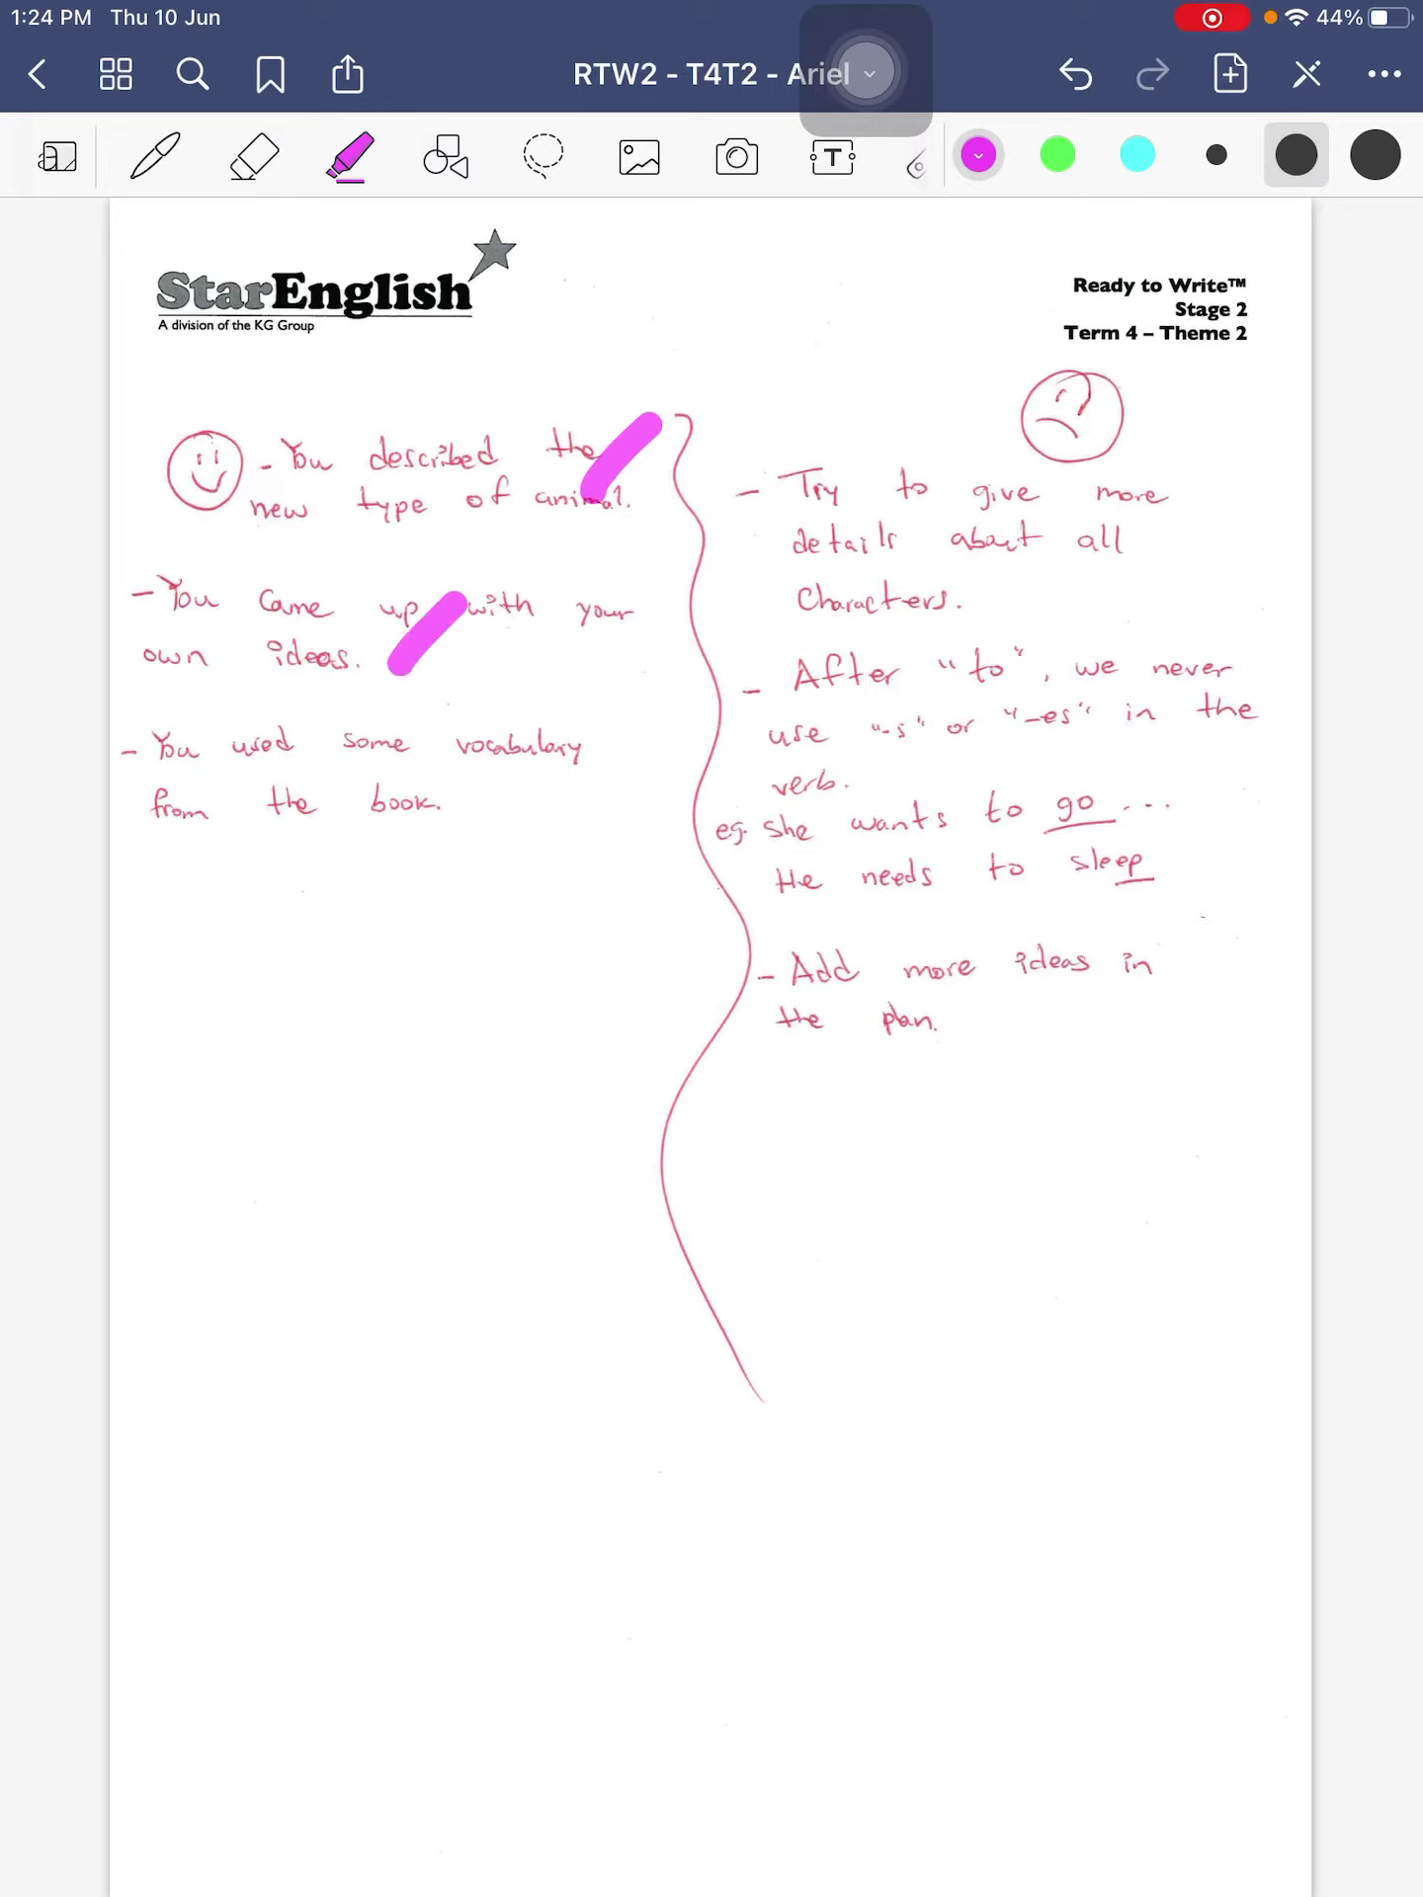
left_click_drag(530, 730, 471, 785)
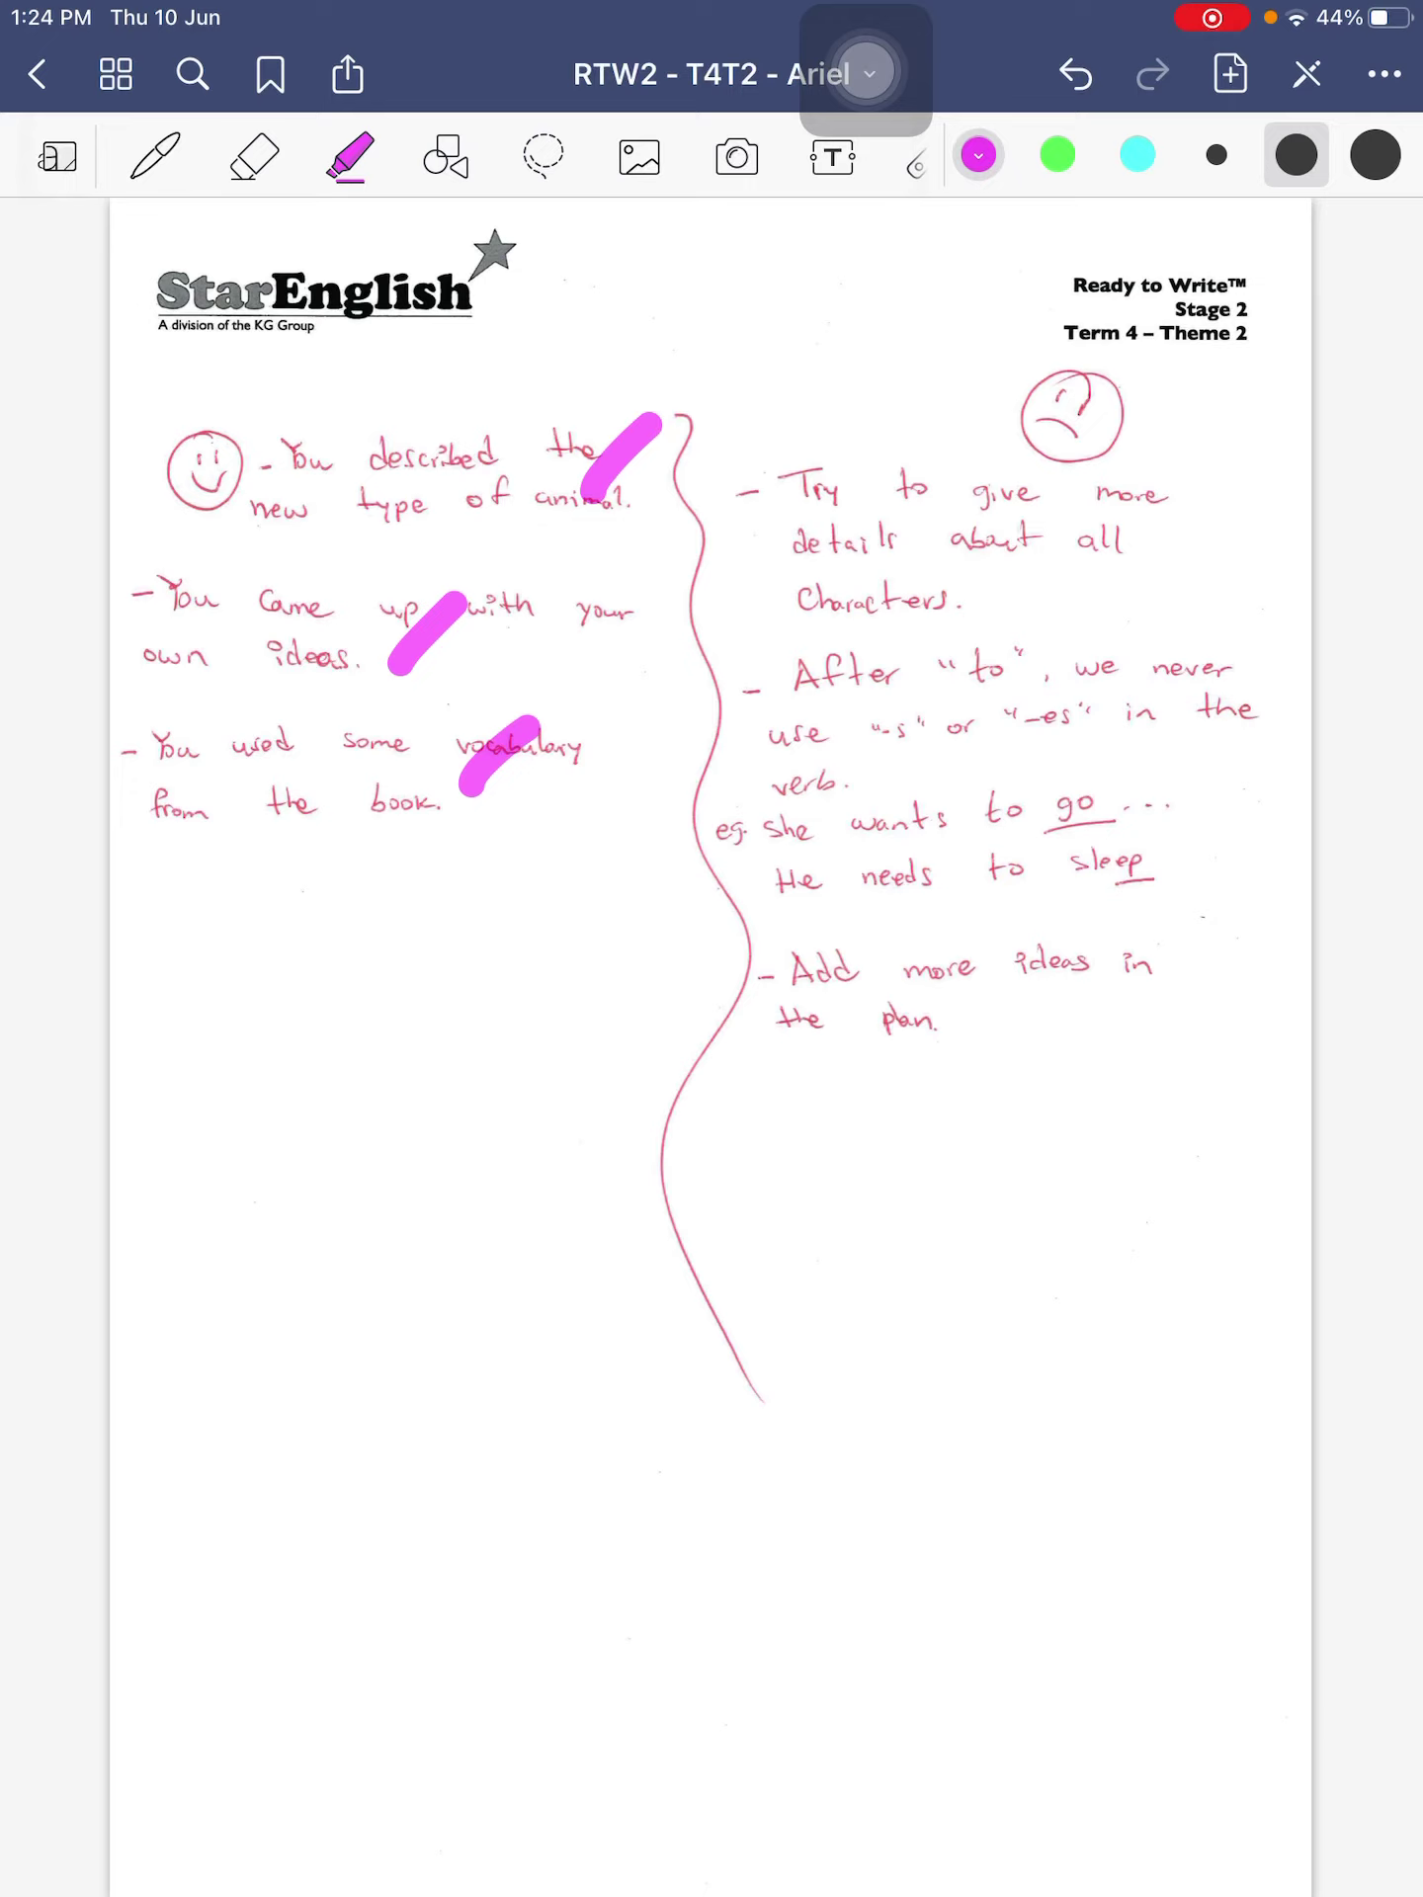
Step: In green, tick the character-details and more-ideas advice, and highlight 'to', 'go' and the s endings
left_click(1057, 156)
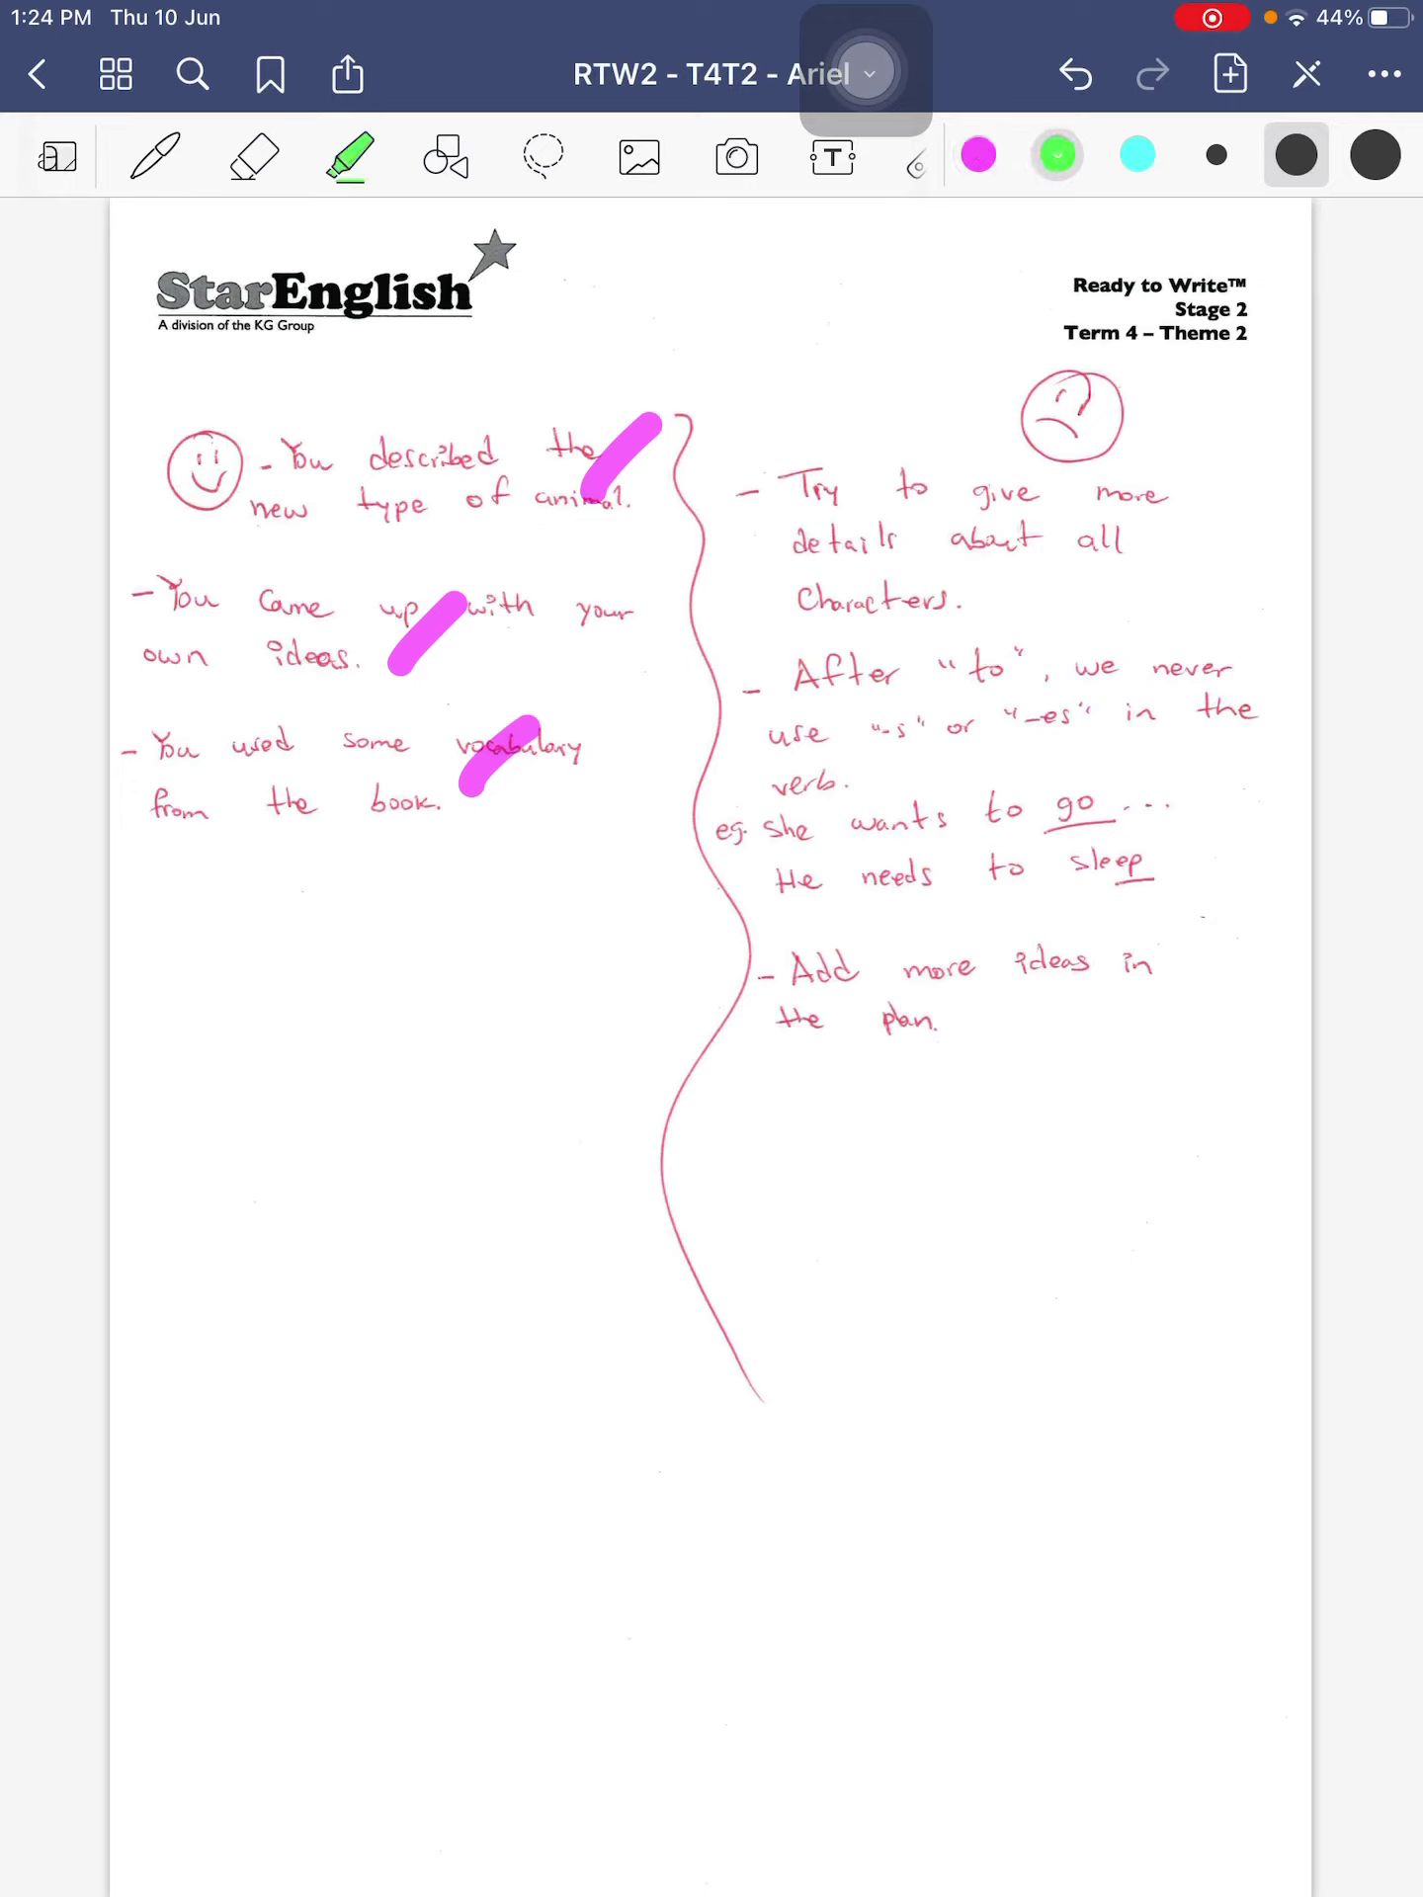
left_click_drag(919, 555, 1055, 497)
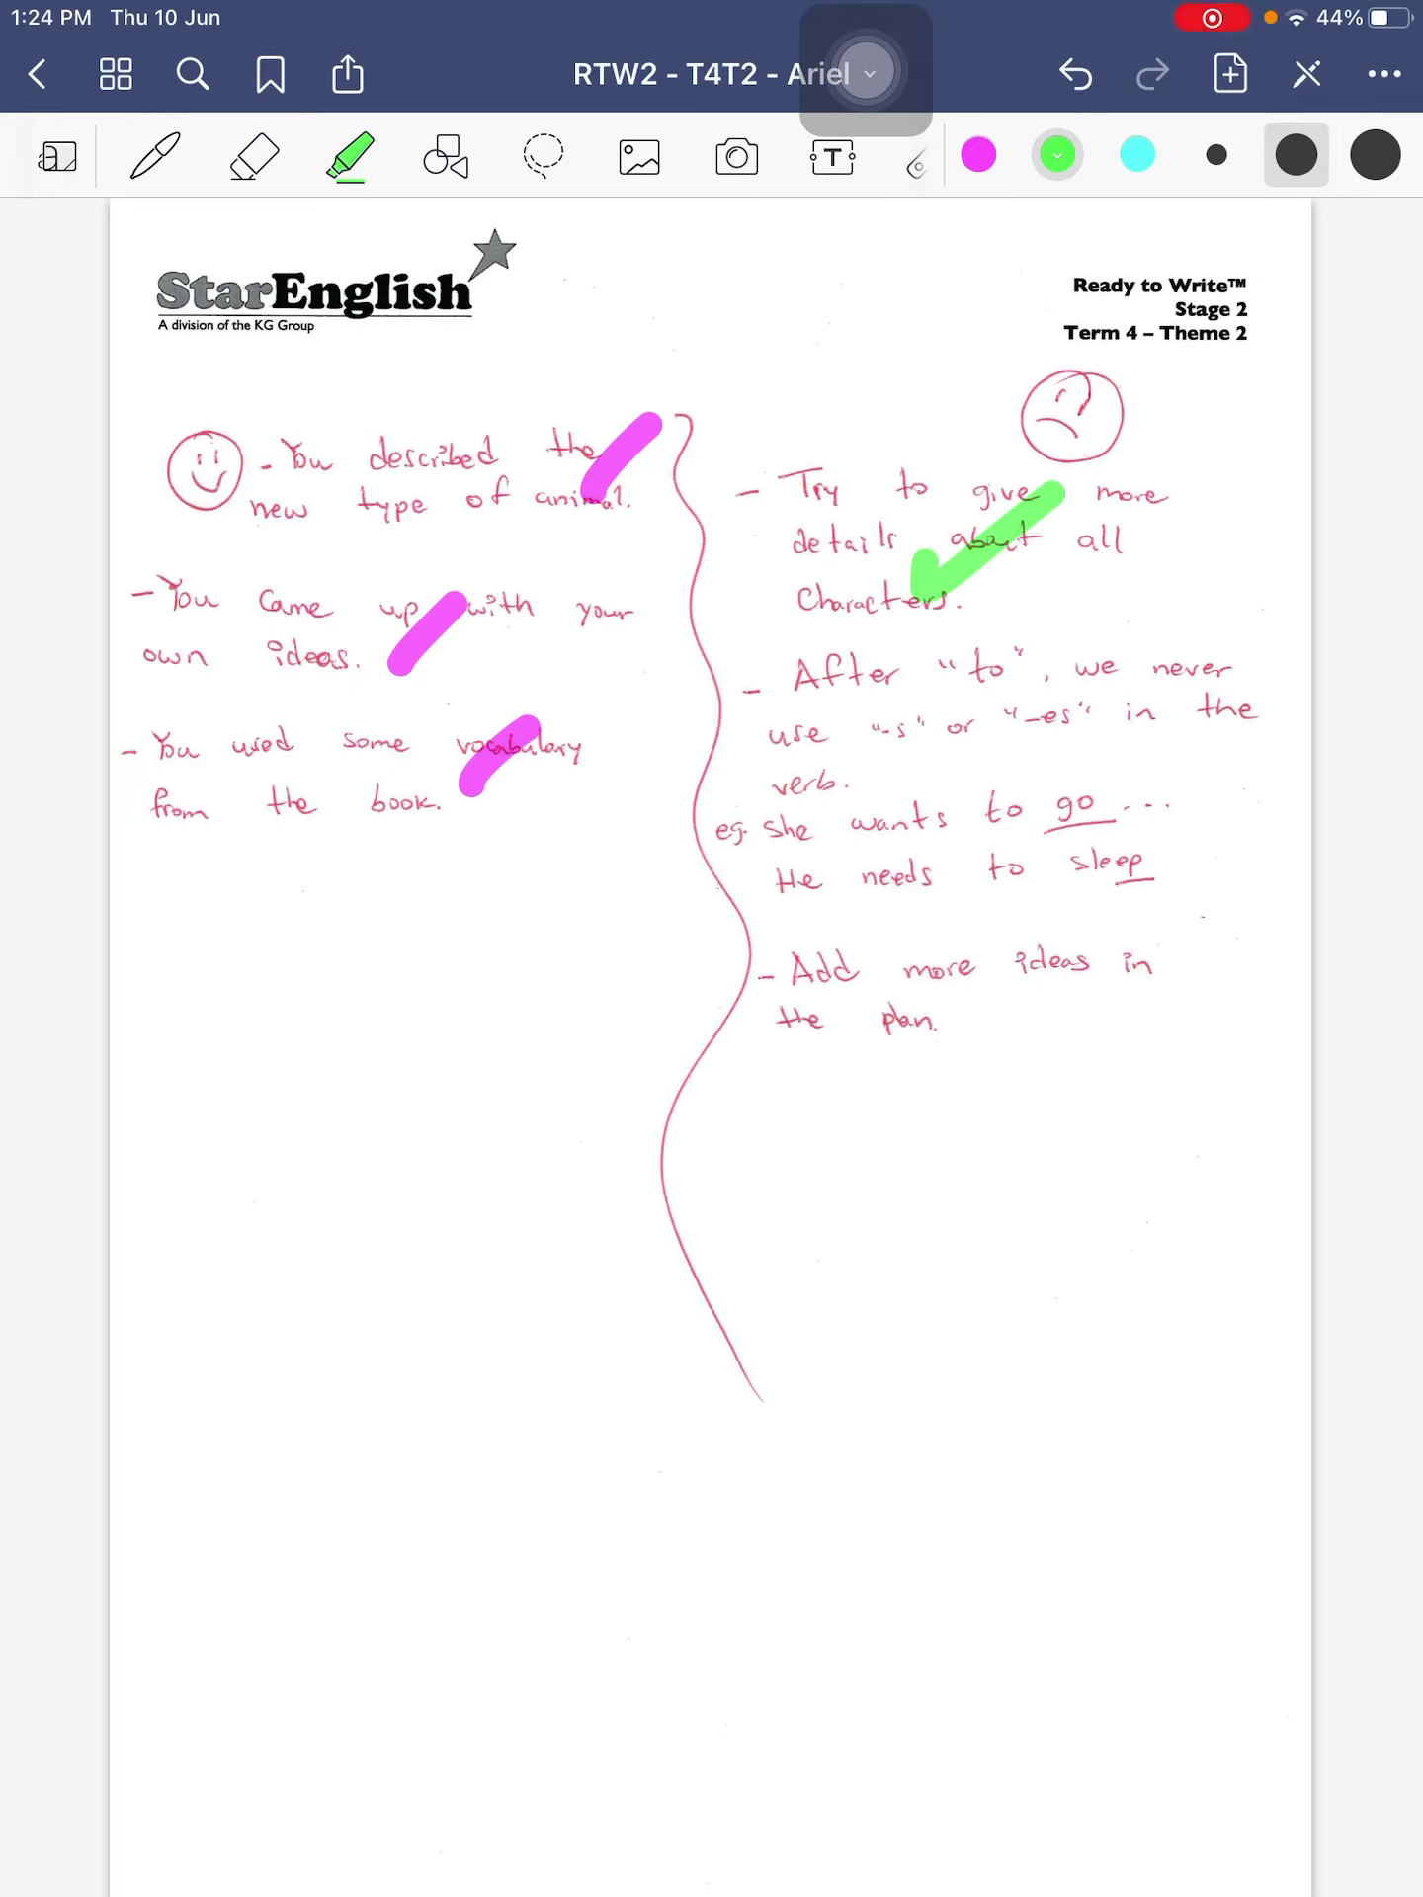
left_click_drag(961, 663, 1002, 663)
mouse_move(1040, 809)
left_mouse_down()
mouse_move(1129, 813)
mouse_move(1168, 876)
left_mouse_up()
left_click_drag(940, 811, 931, 899)
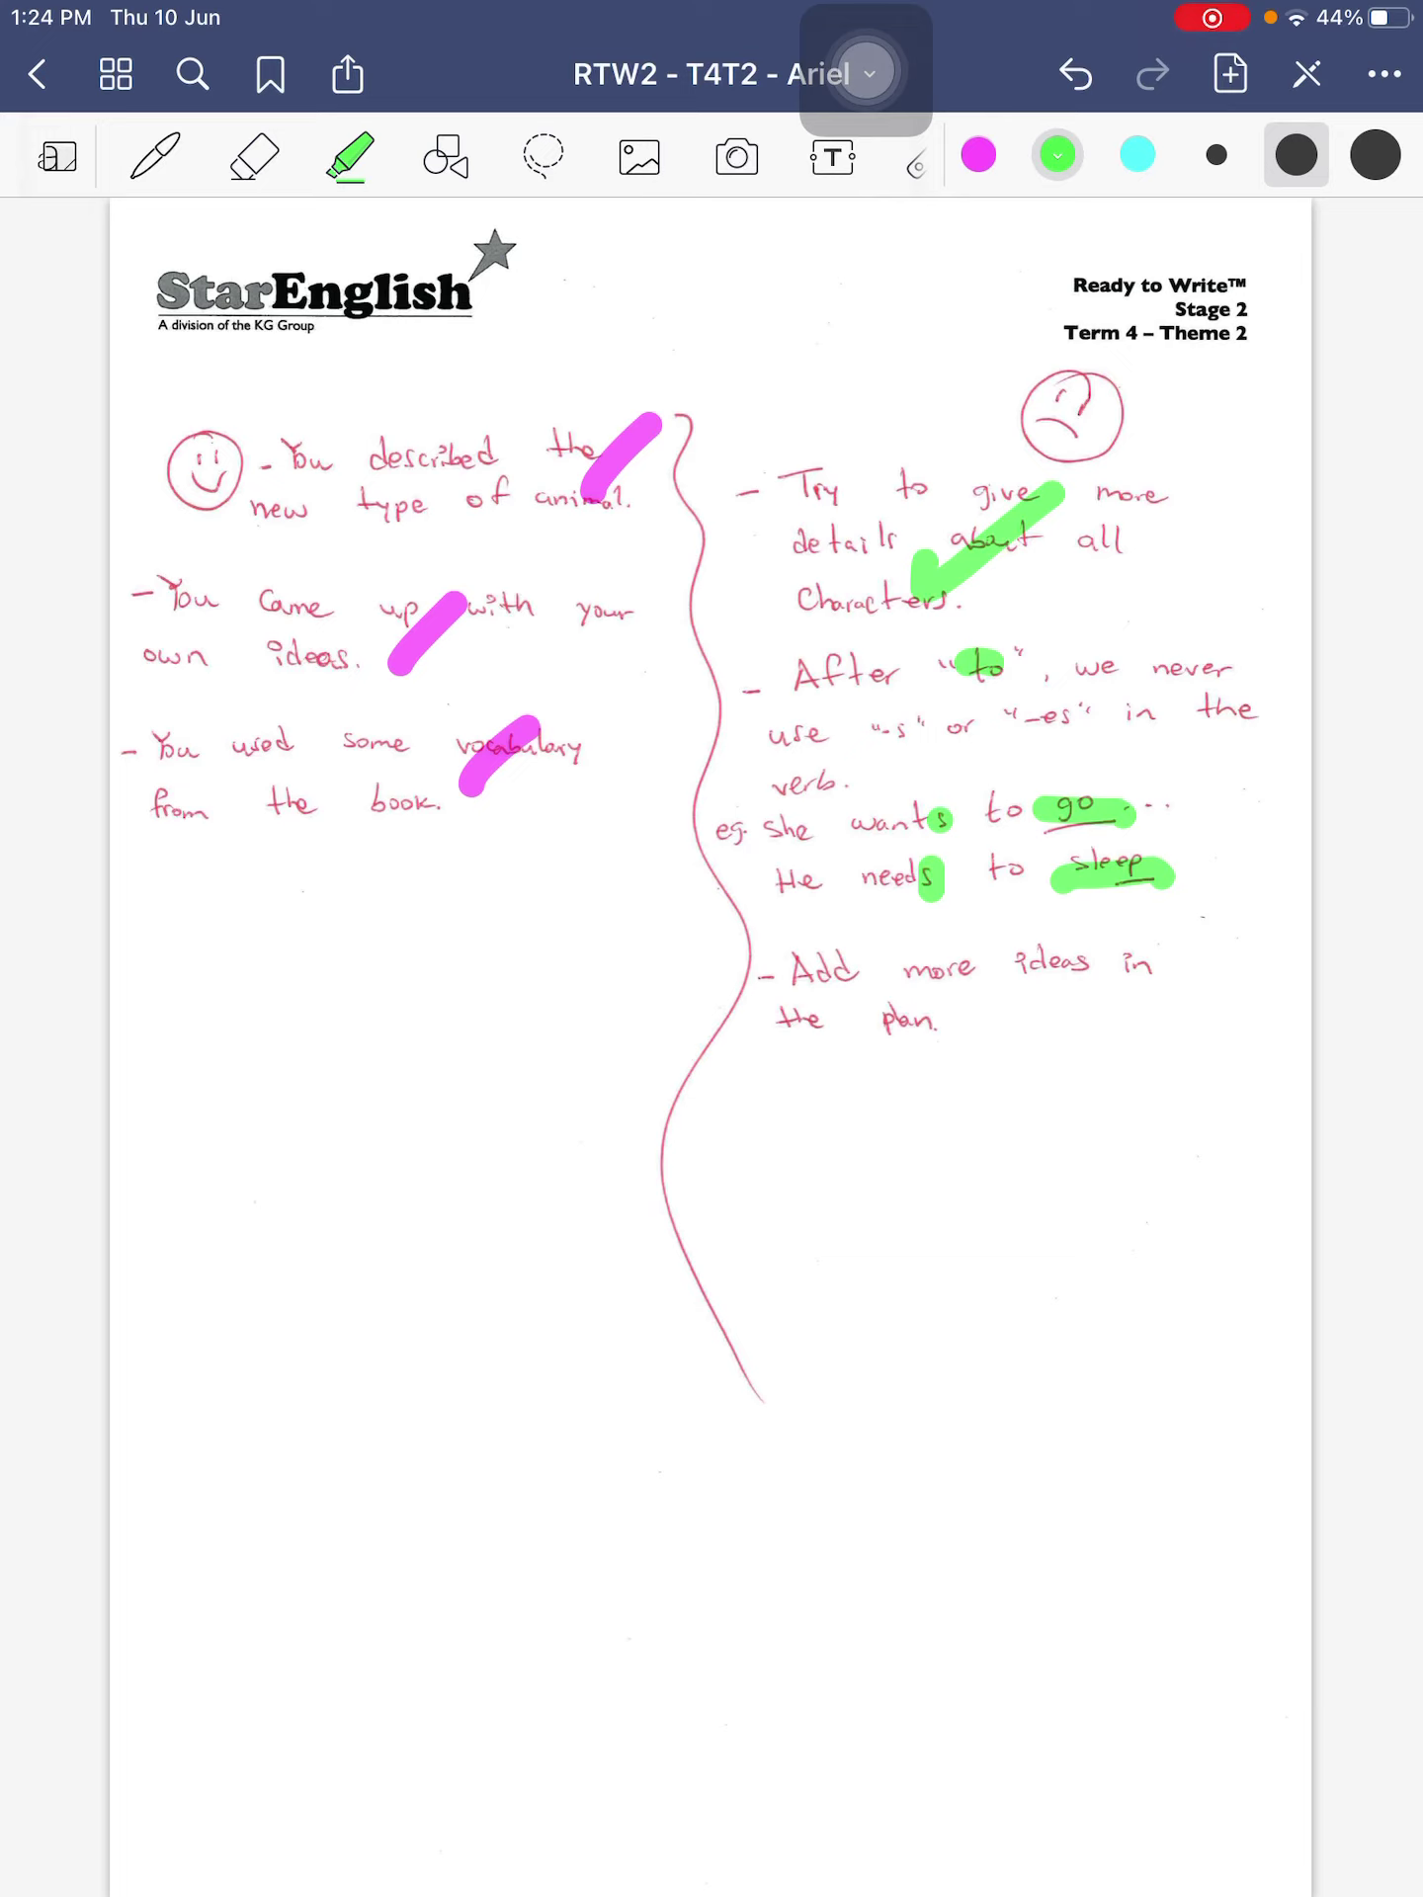
left_click_drag(956, 1015, 1060, 986)
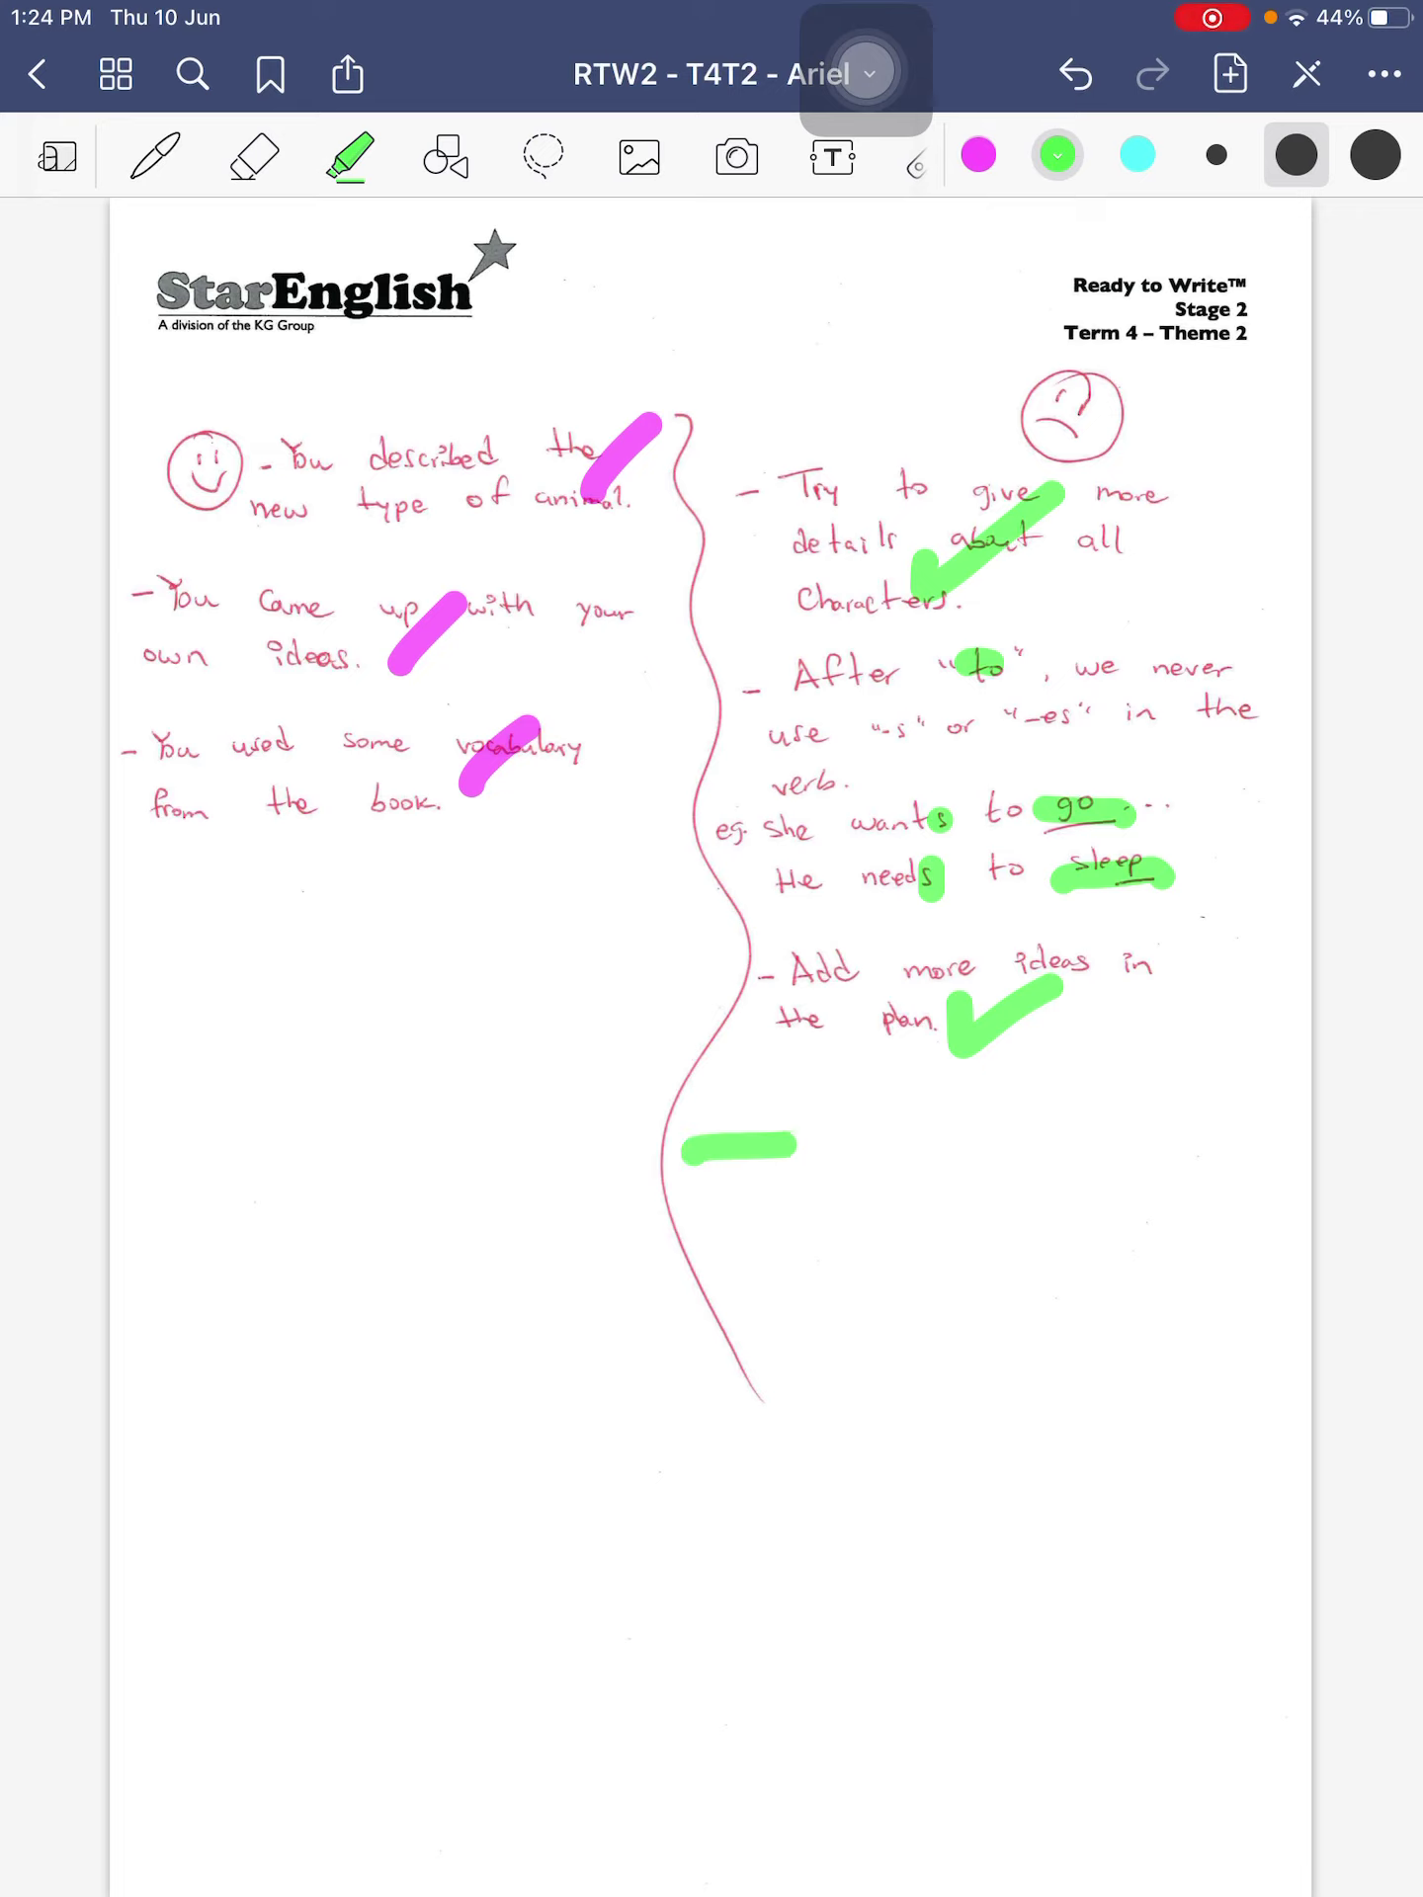
Step: Draw a green highlighter box around the whole suggestions column
left_click_drag(682, 1157, 1245, 1079)
left_click_drag(740, 401, 740, 1156)
left_click_drag(1286, 378, 1227, 1097)
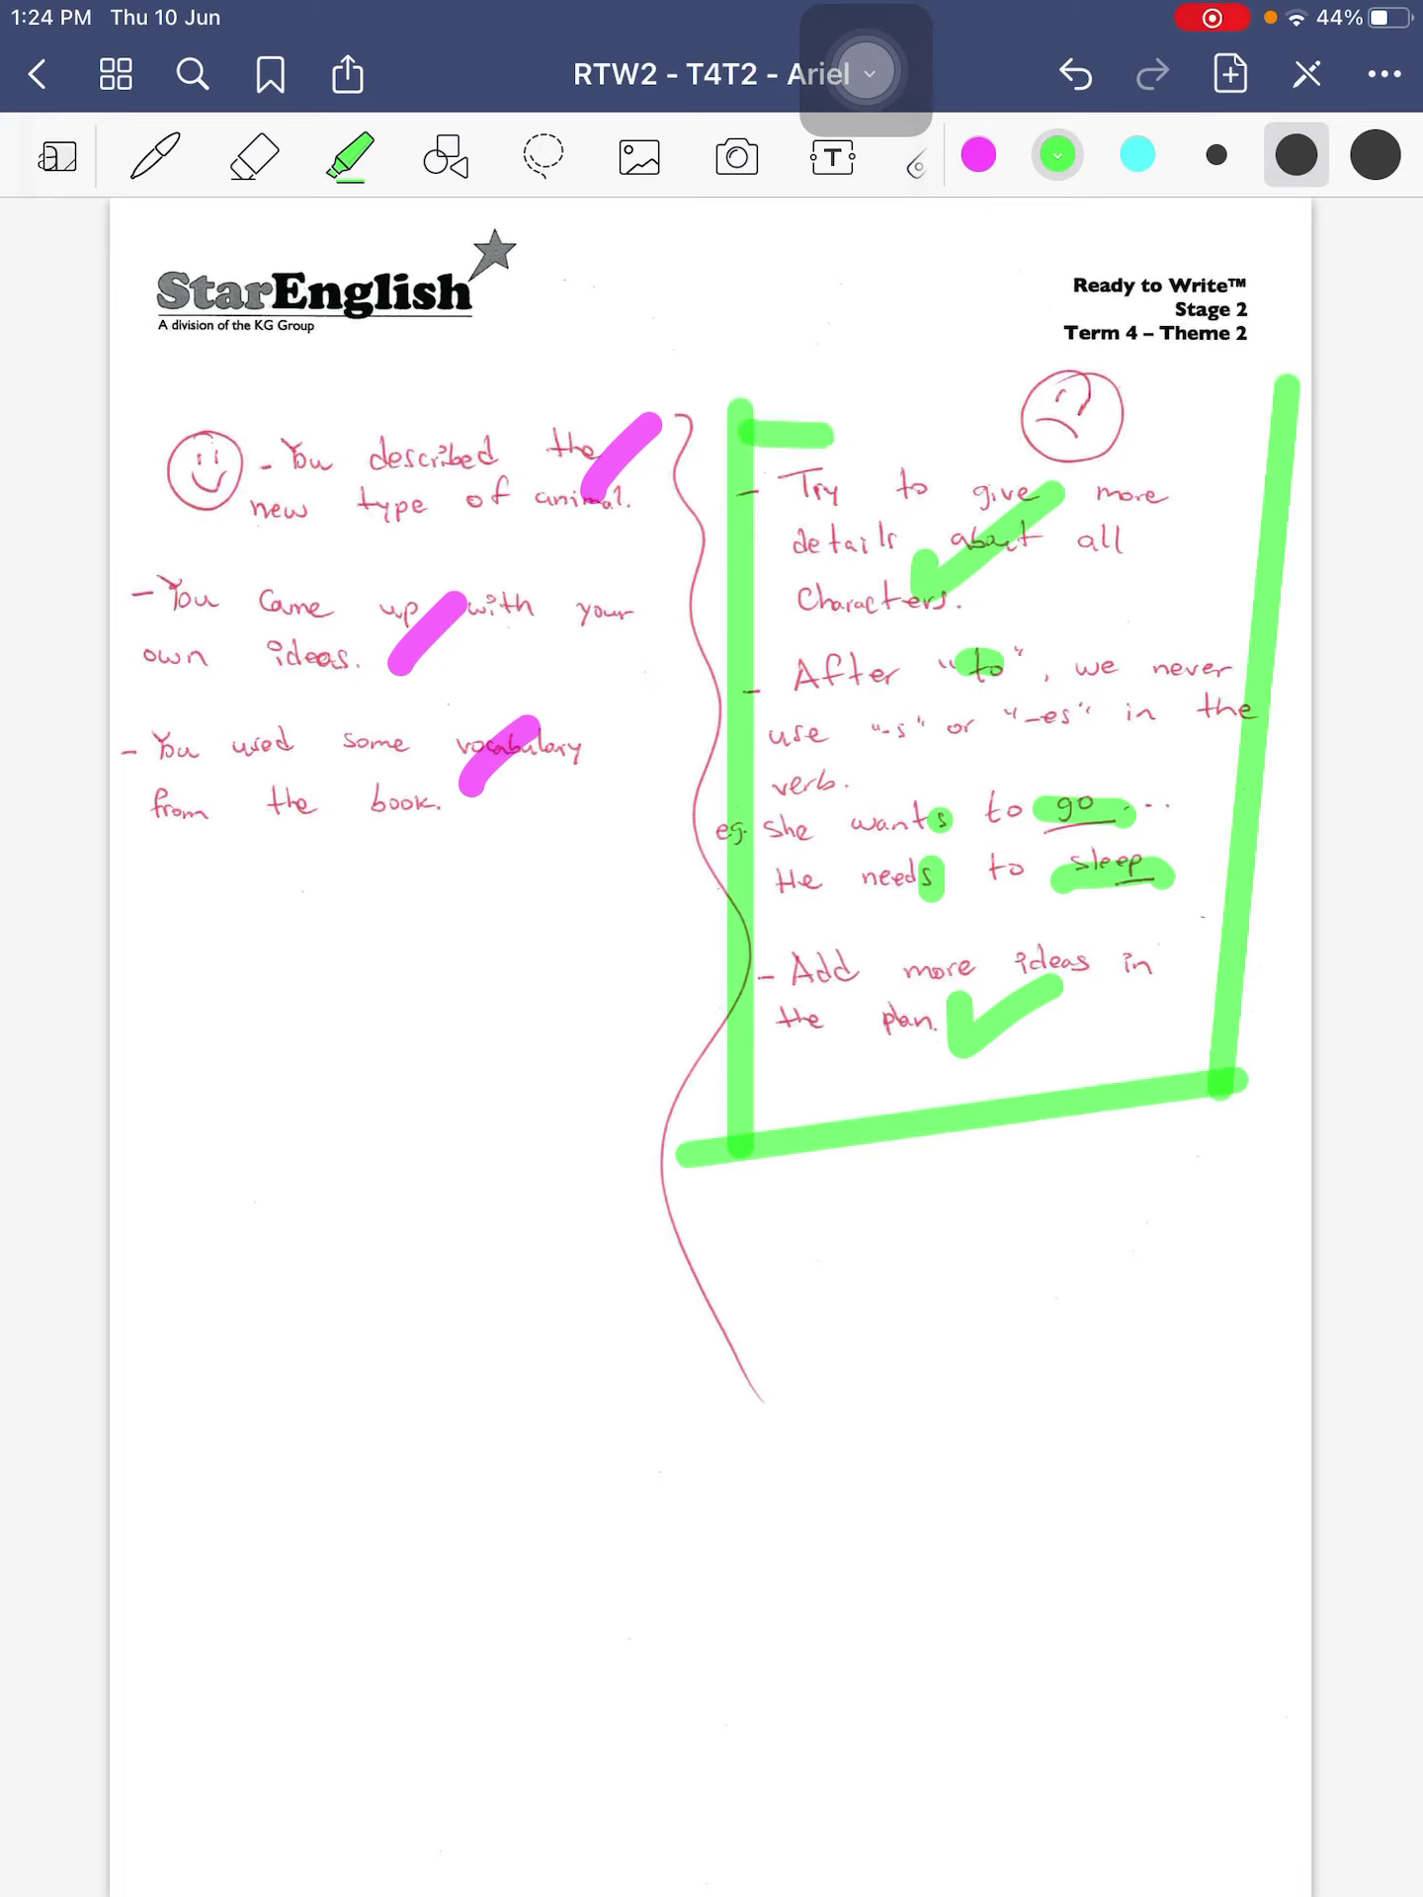